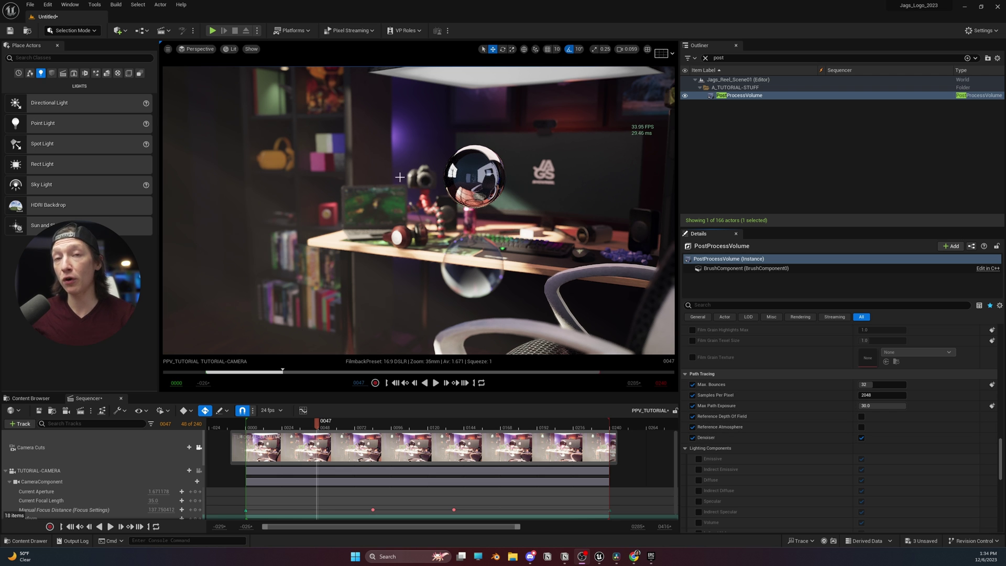
- Switch the viewport to Path Tracing, compare it against Lit, then return to Path Tracing
{"action": "left_click", "coordinate": [232, 49]}
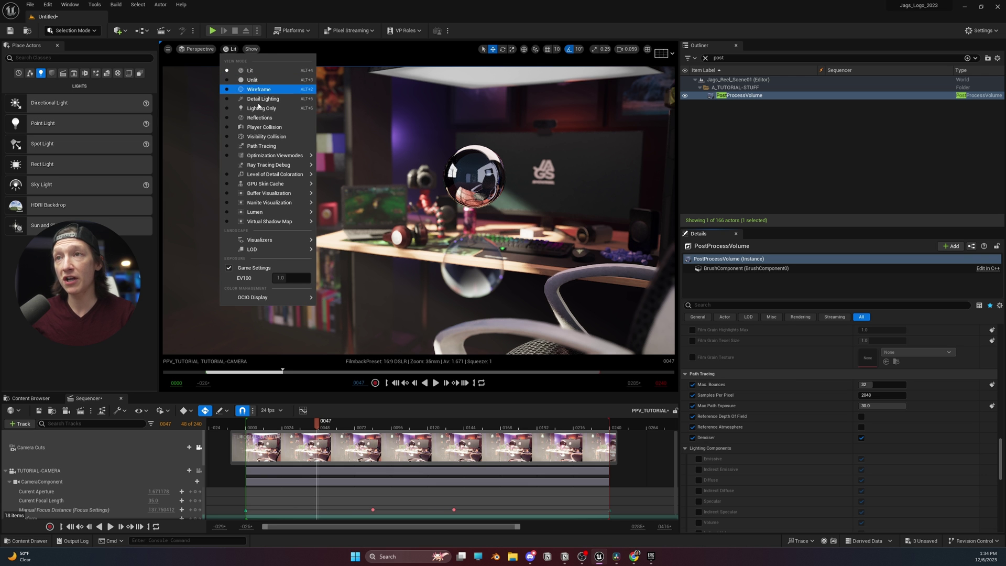
{"action": "left_click", "coordinate": [261, 145]}
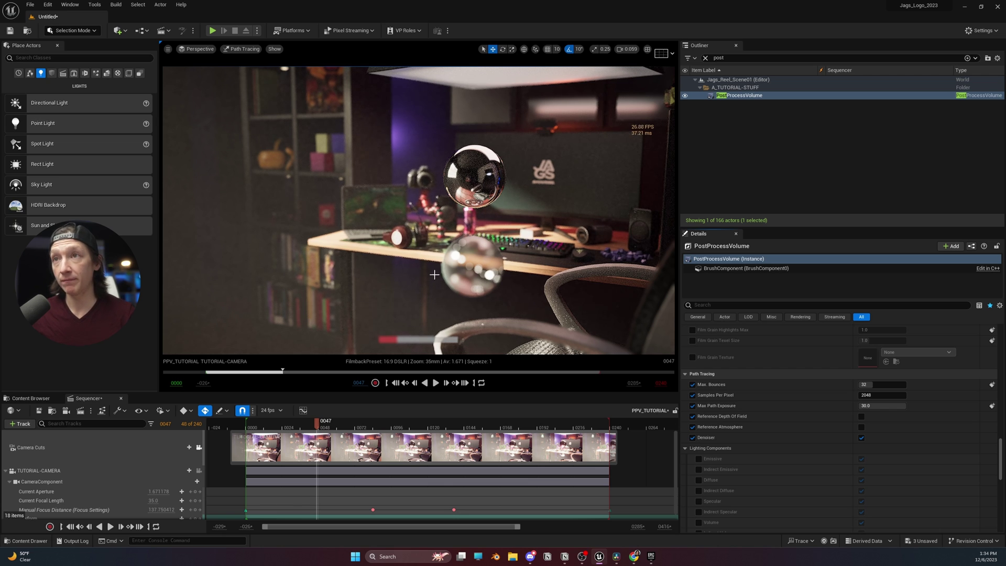
{"action": "left_click", "coordinate": [241, 49]}
{"action": "left_click", "coordinate": [243, 70]}
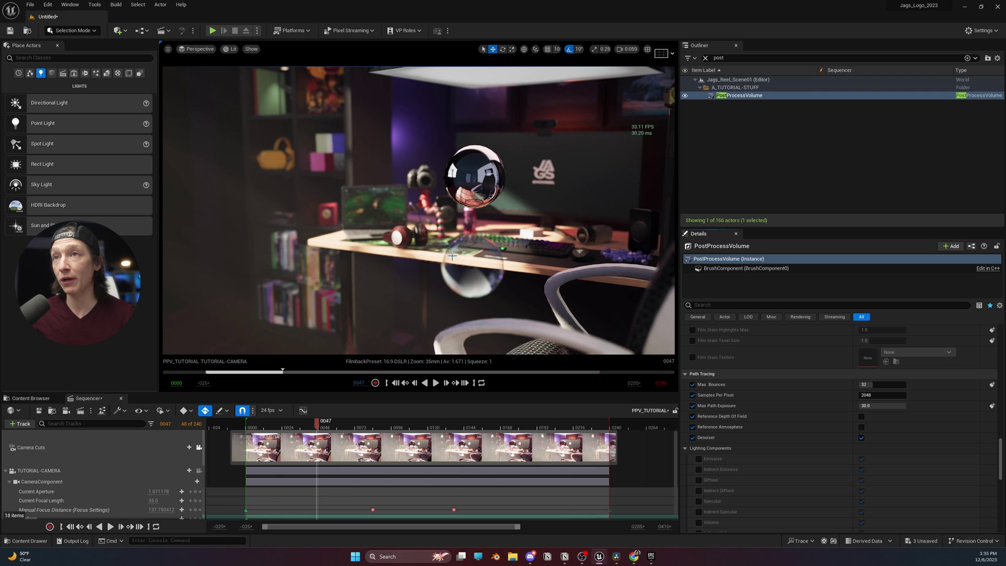
{"action": "left_click", "coordinate": [231, 49]}
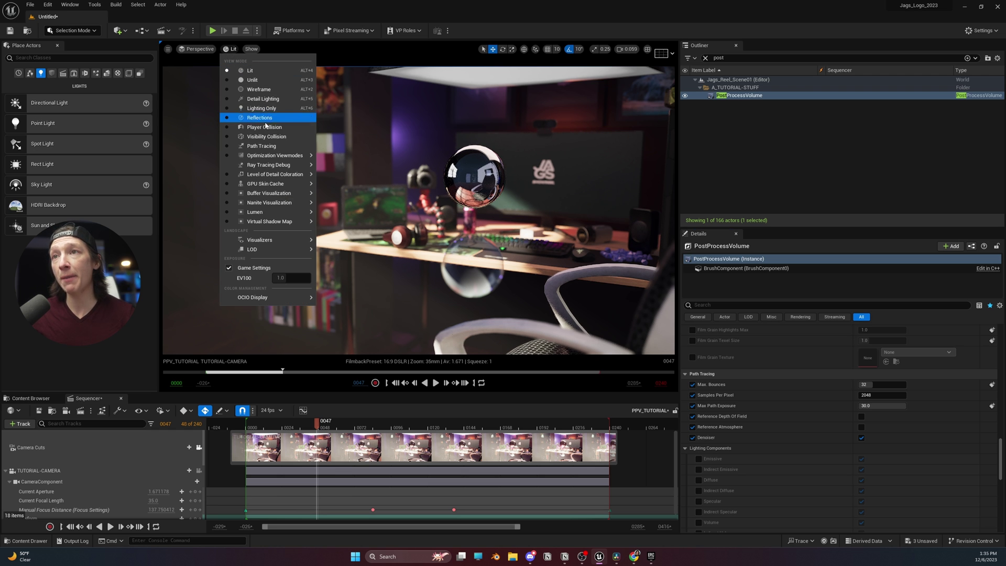
{"action": "left_click", "coordinate": [262, 145]}
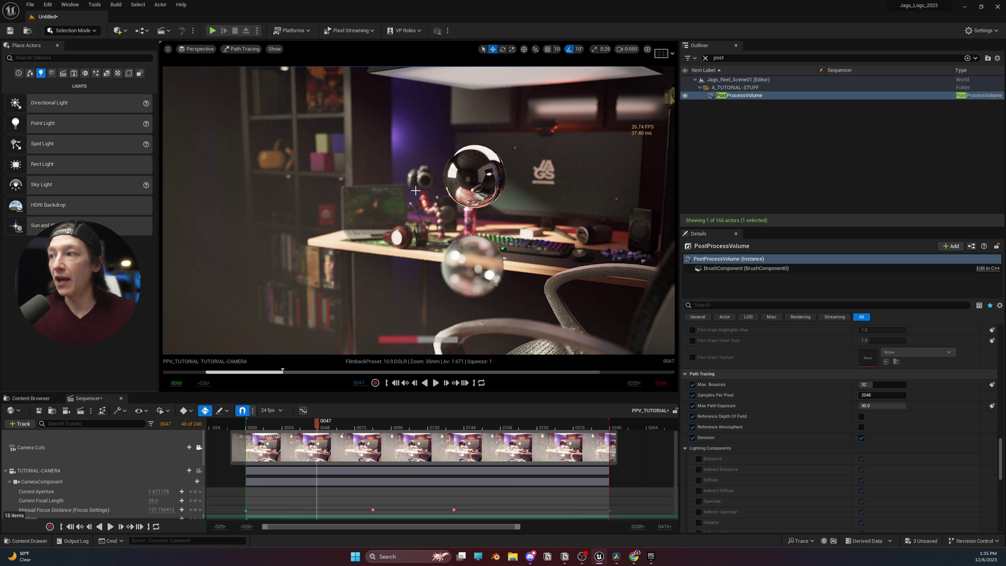
- Lower the post-process volume's Max Path Exposure from 30.0 to 1.0
{"action": "left_click", "coordinate": [889, 406]}
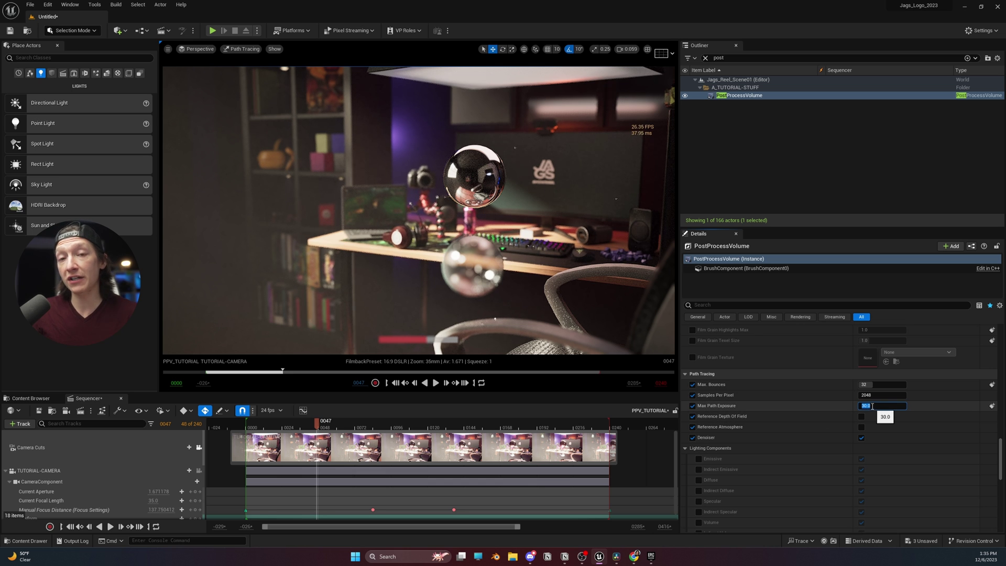
{"action": "type", "text": "1"}
{"action": "key", "text": "Return"}
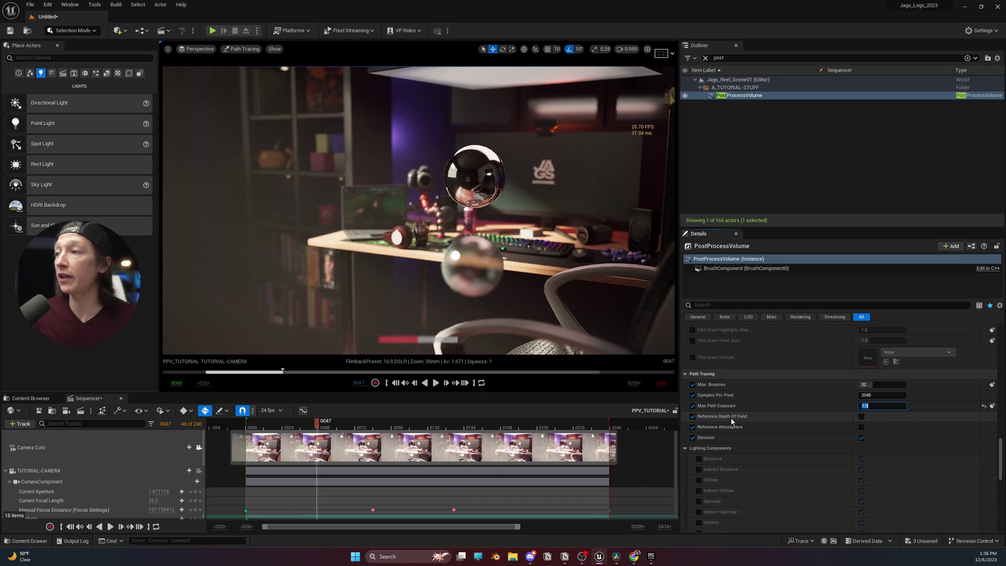
- Enable Reference Depth Of Field and Reference Atmosphere in the volume's Path Tracing settings
{"action": "left_click", "coordinate": [861, 416]}
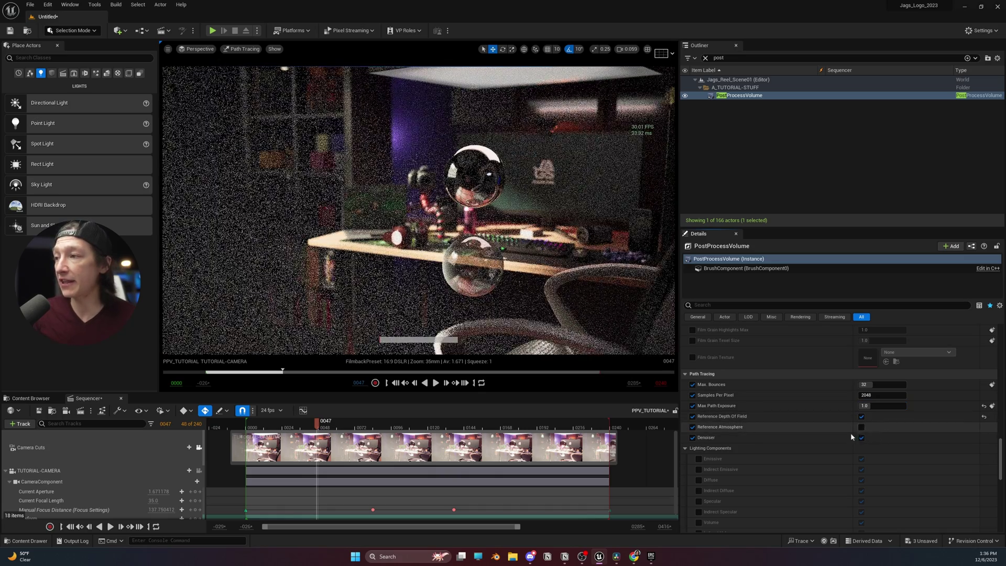
{"action": "left_click", "coordinate": [862, 427]}
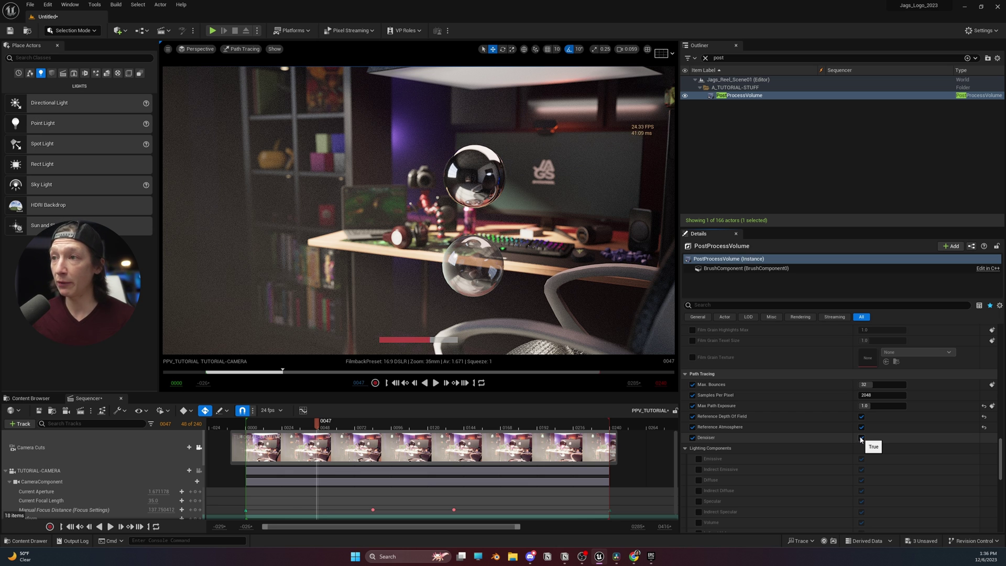
- Uncheck the Denoiser under the volume's Path Tracing settings to show the raw grainy render
{"action": "left_click", "coordinate": [861, 438]}
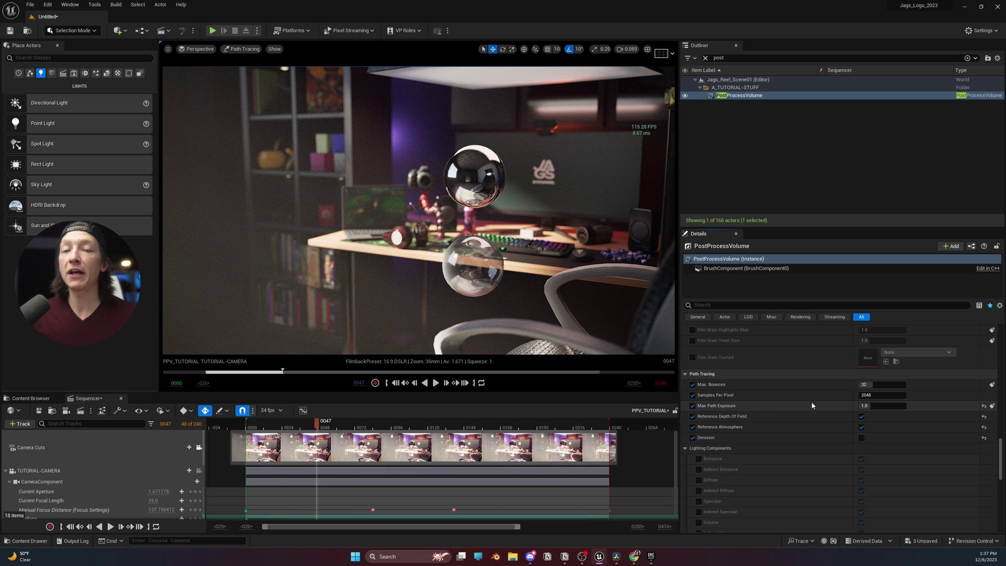
- Set Samples Per Pixel to 128, re-enable the Denoiser, and bring DaVinci Resolve forward
{"action": "left_click", "coordinate": [895, 395]}
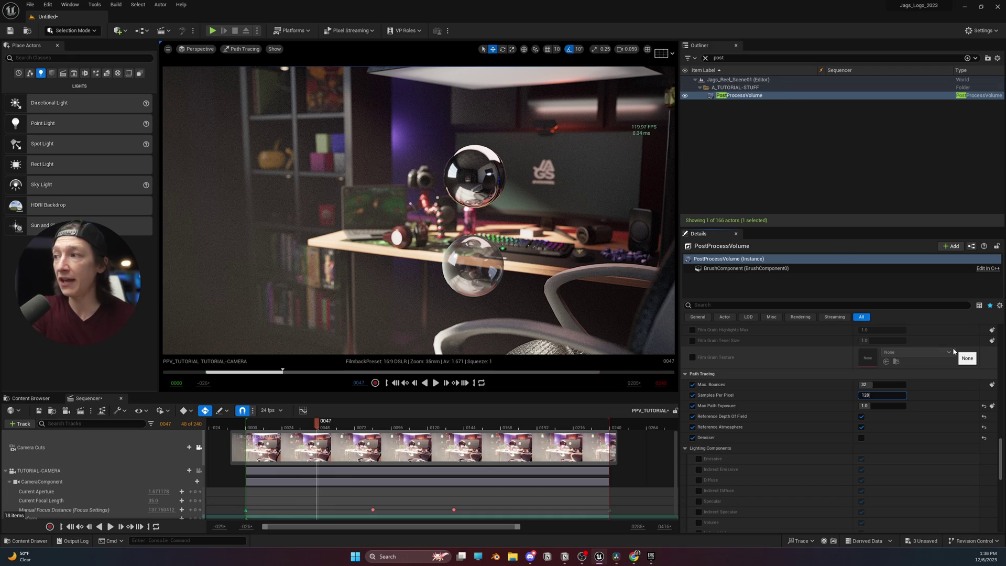
{"action": "key", "text": "Return"}
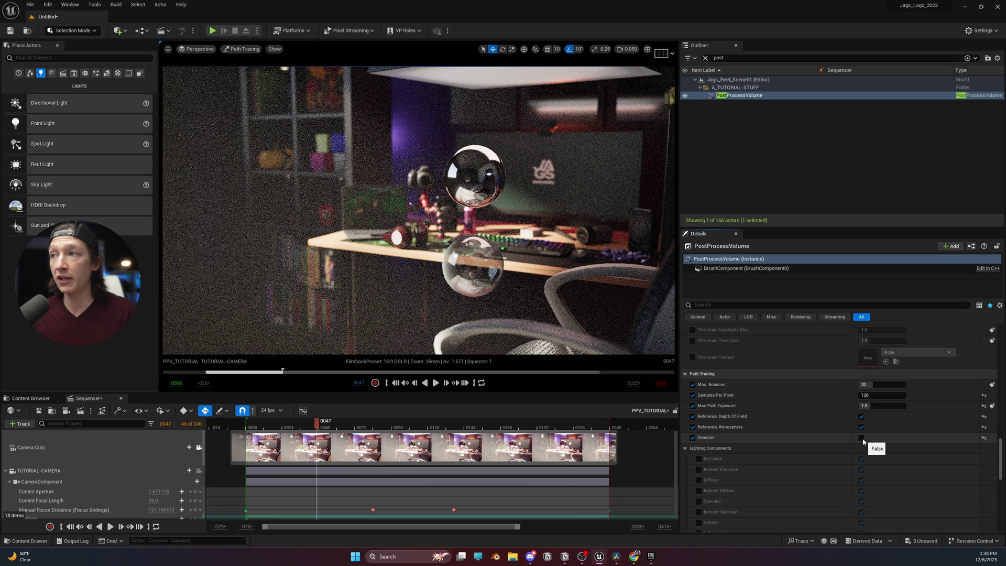
{"action": "left_click", "coordinate": [862, 438]}
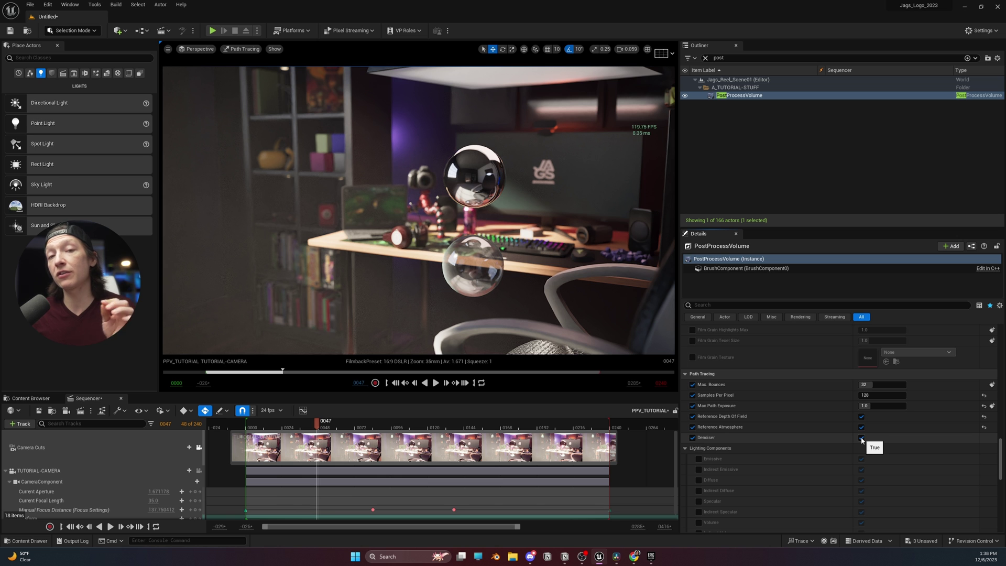
{"action": "left_click", "coordinate": [617, 556]}
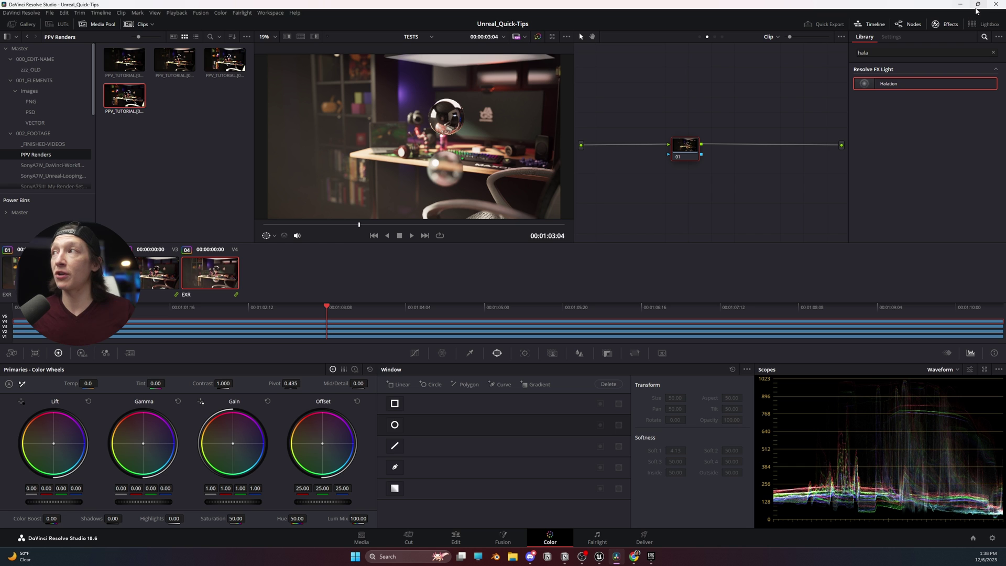
- Minimize DaVinci Resolve to return to the path-traced desk scene in Unreal Editor
{"action": "left_click", "coordinate": [962, 6]}
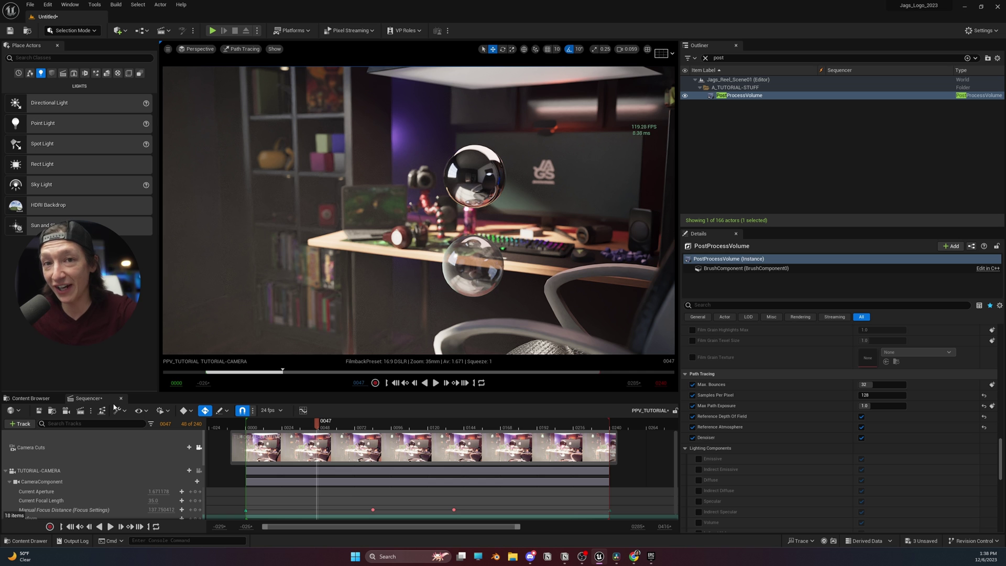
- Queue the PPV_TUTORIAL sequence in Movie Render Queue and select its jpg Sequence setting
{"action": "left_click", "coordinate": [81, 411]}
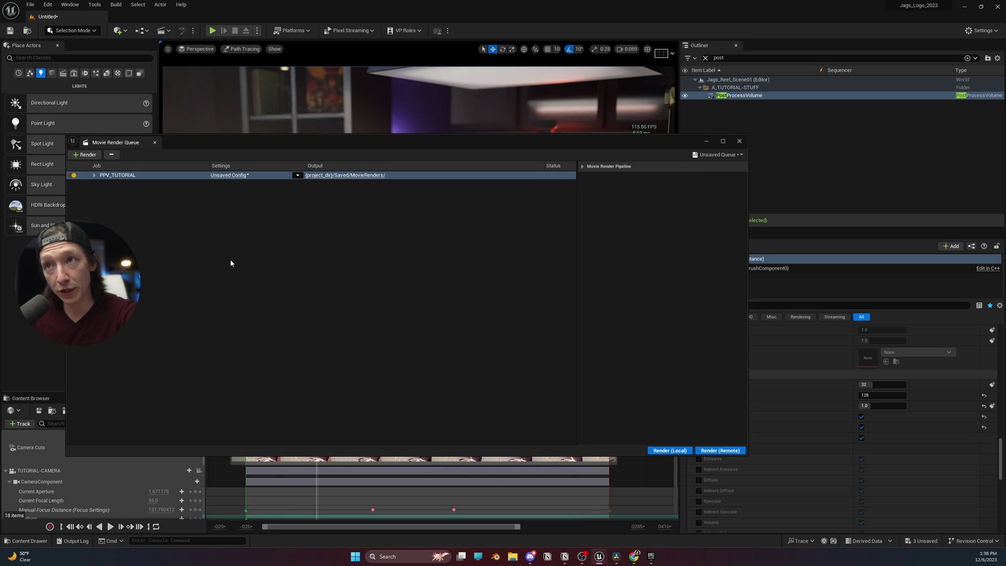
{"action": "left_click", "coordinate": [220, 178]}
{"action": "left_click", "coordinate": [390, 193]}
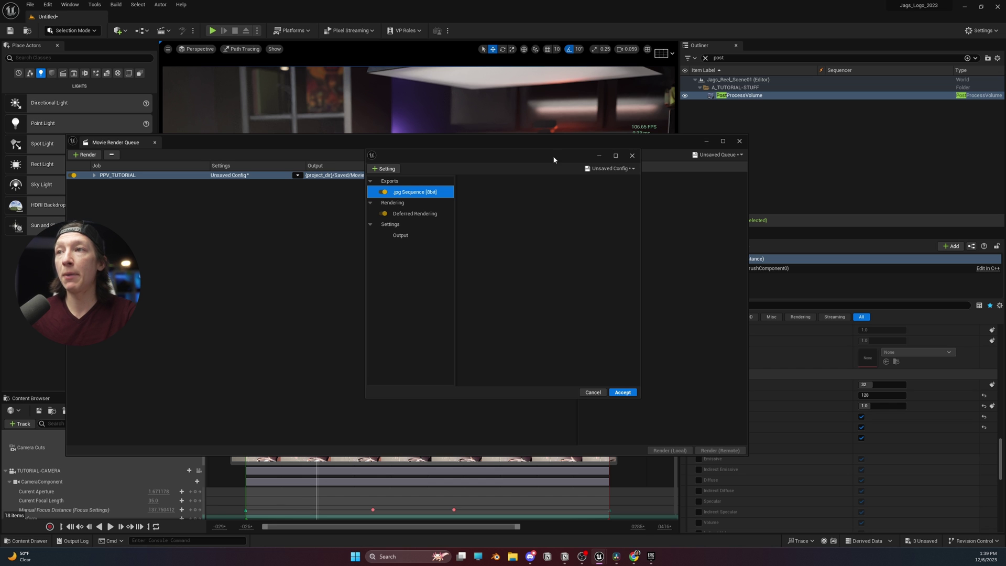
- Replace the jpg Sequence export with an EXR sequence using DWAB compression
{"action": "key", "text": "Delete"}
{"action": "left_click", "coordinate": [608, 168]}
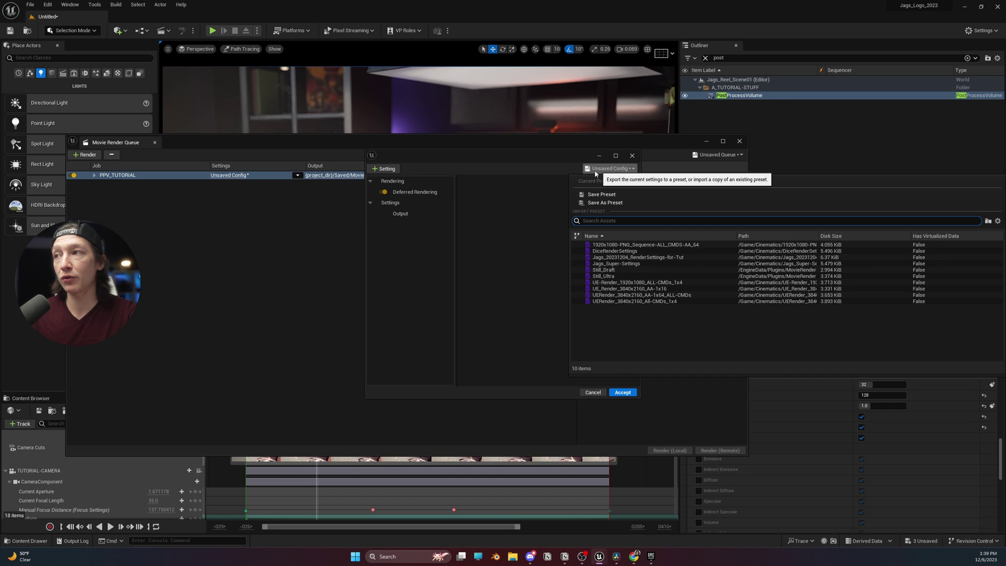
{"action": "left_click", "coordinate": [384, 168]}
{"action": "left_click", "coordinate": [413, 285]}
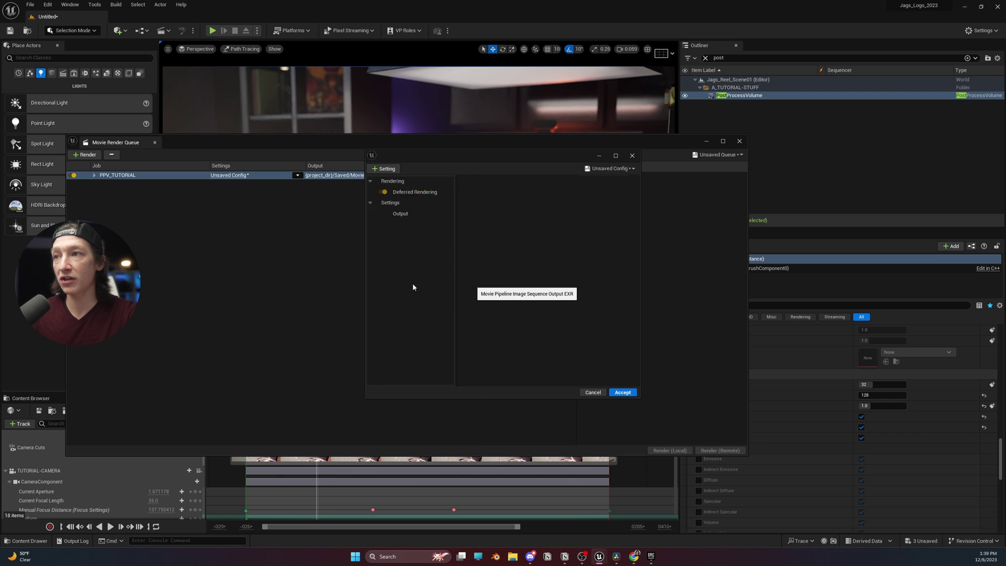
{"action": "left_click", "coordinate": [573, 190]}
{"action": "left_click", "coordinate": [563, 232]}
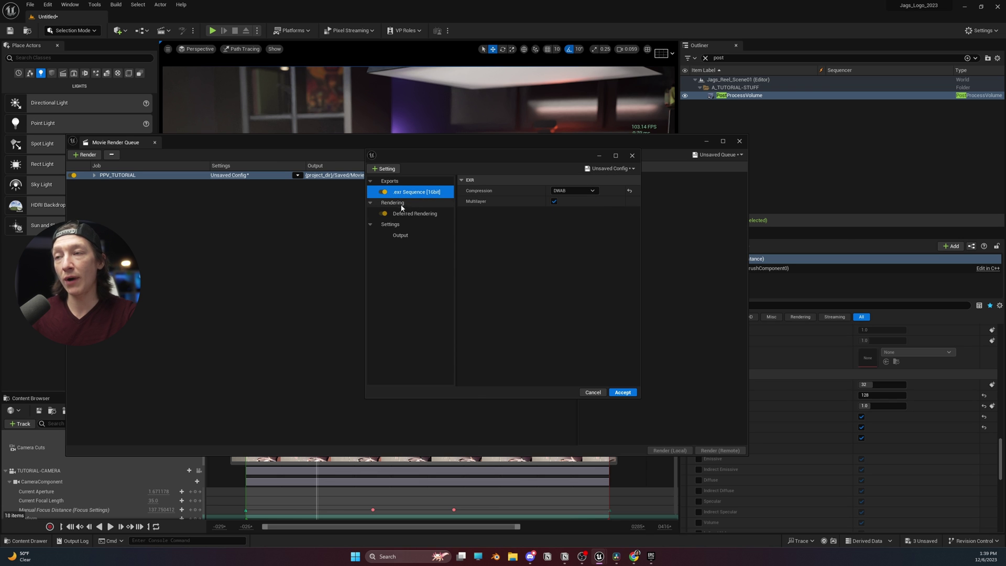
- Add Console Variables and Color Output settings to the render config
{"action": "left_click", "coordinate": [384, 168]}
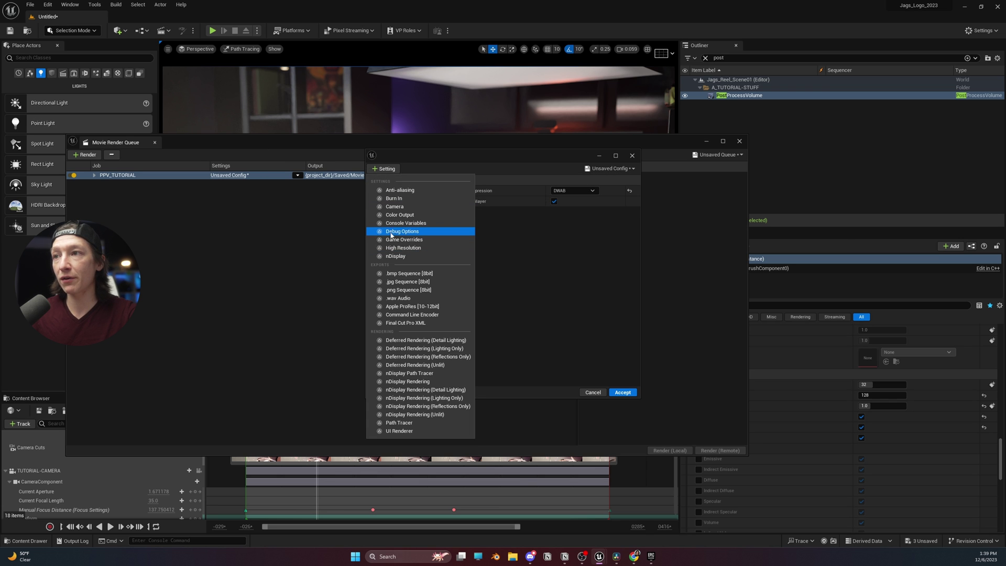
{"action": "left_click", "coordinate": [398, 223]}
{"action": "left_click", "coordinate": [397, 169]}
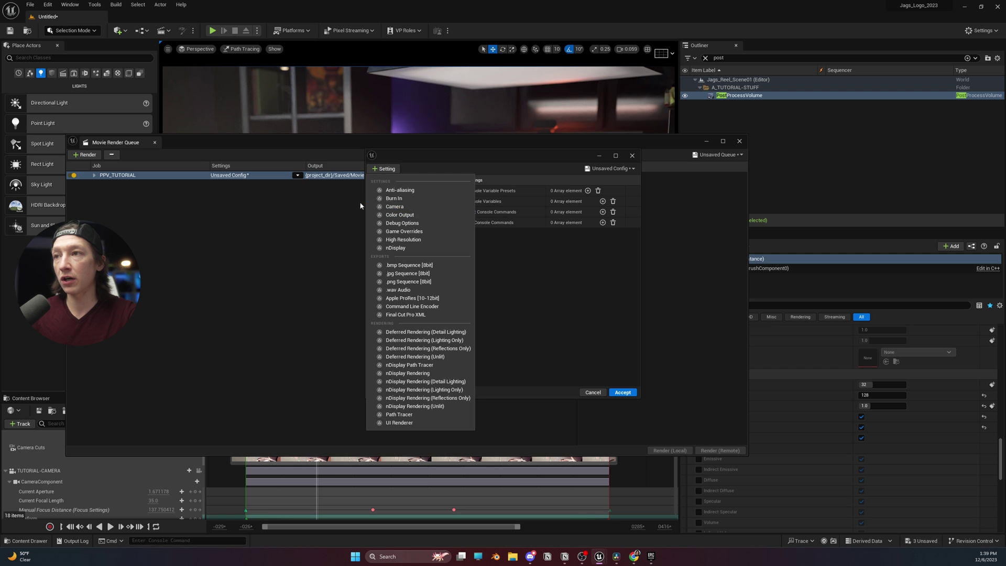
{"action": "left_click", "coordinate": [400, 215]}
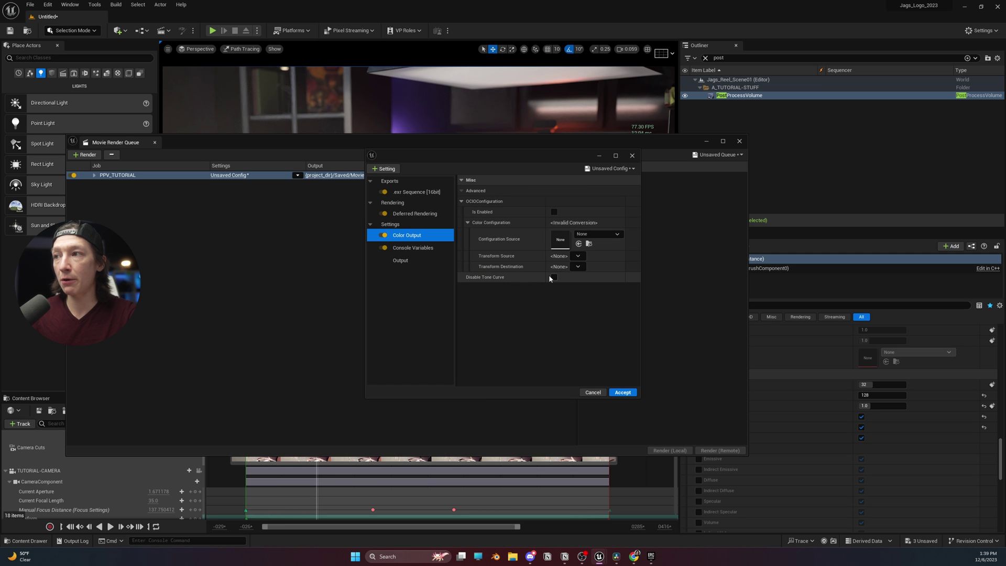
- Replace the Deferred Rendering pass with the Path Tracer pass
{"action": "left_click", "coordinate": [413, 216]}
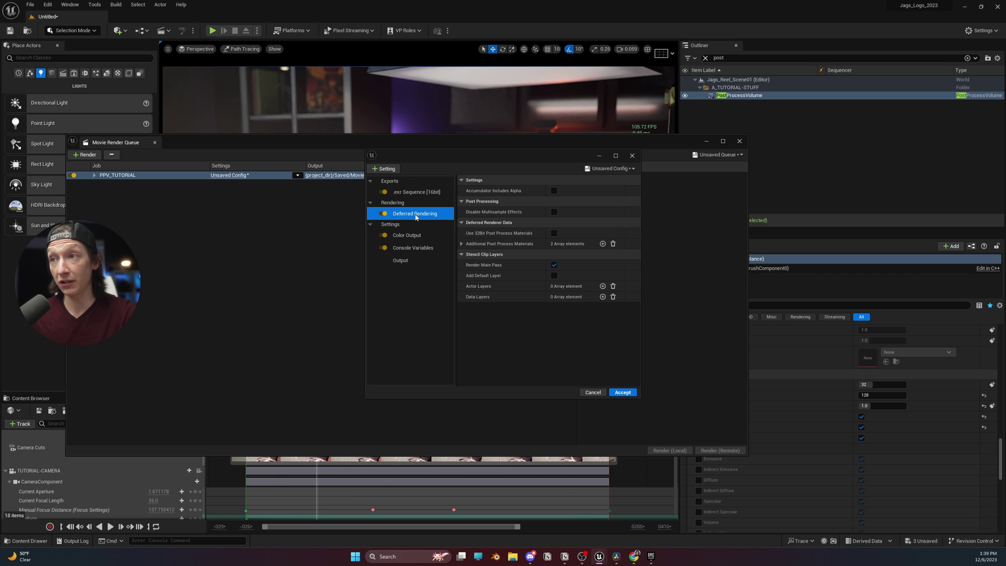
{"action": "key", "text": "Delete"}
{"action": "left_click", "coordinate": [386, 169]}
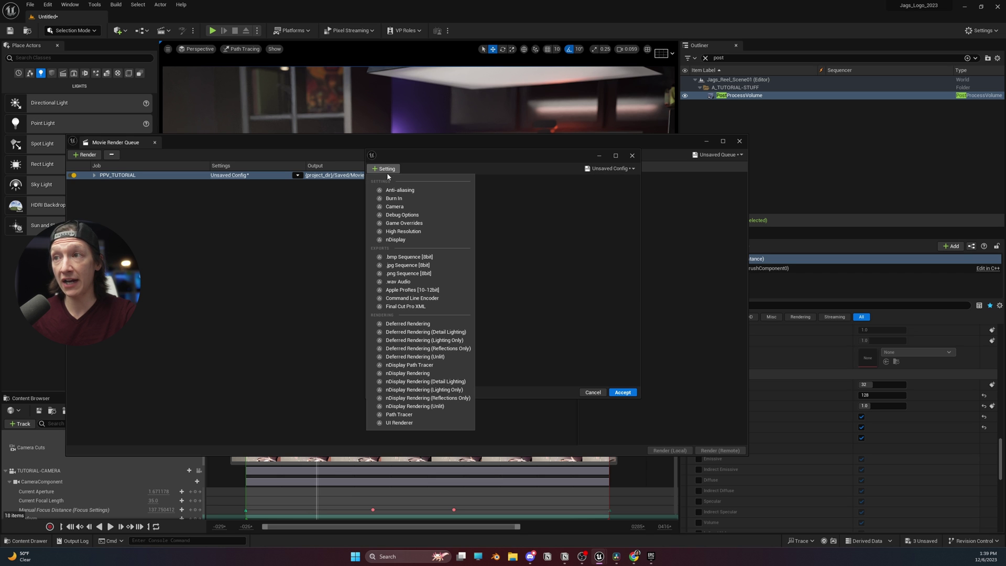
{"action": "left_click", "coordinate": [397, 415]}
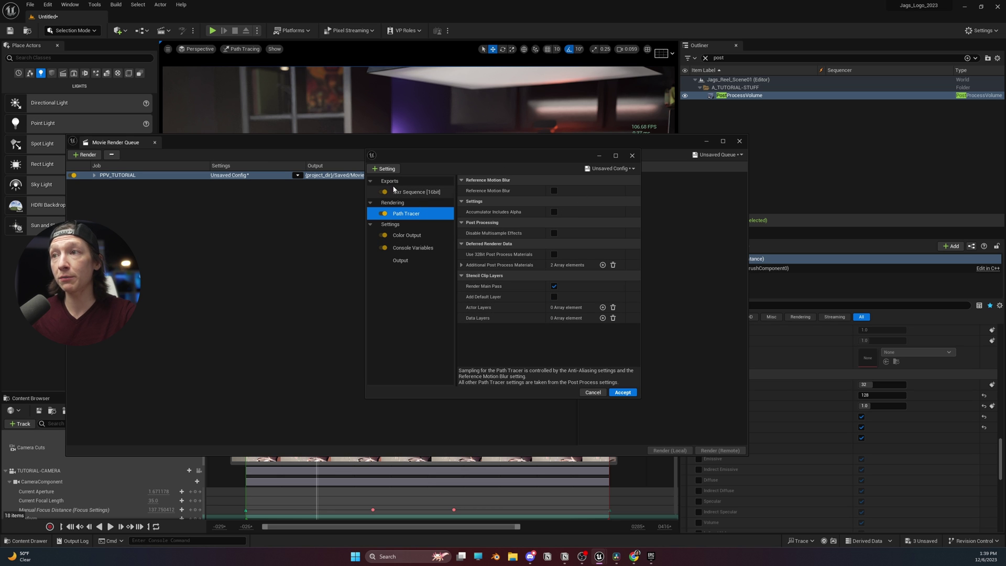
- Add an Anti-aliasing setting to the render config
{"action": "left_click", "coordinate": [394, 169]}
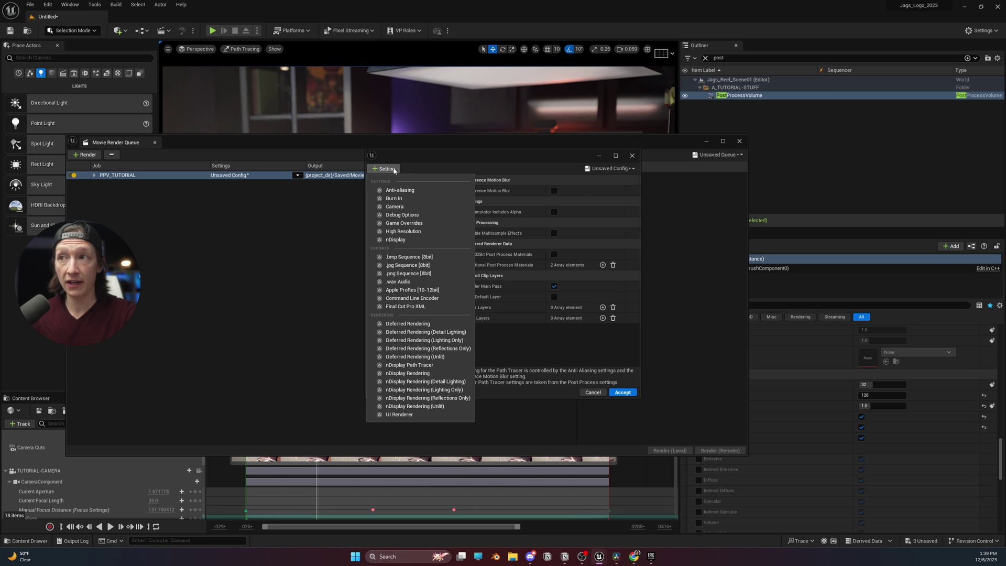
{"action": "left_click", "coordinate": [411, 189]}
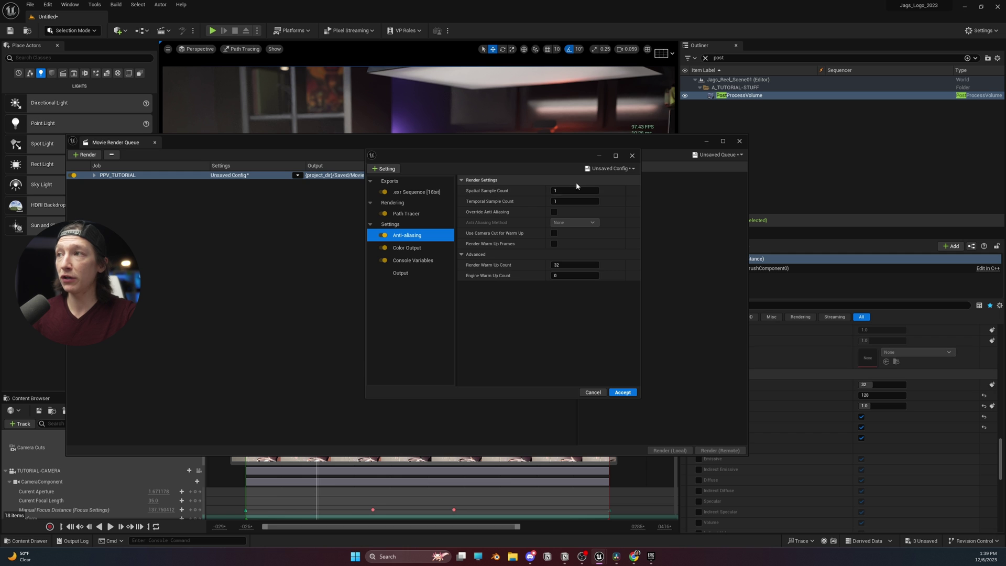
{"action": "left_click_drag", "start_coordinate": [576, 156], "coordinate": [444, 155]}
{"action": "left_click_drag", "start_coordinate": [499, 139], "coordinate": [377, 135]}
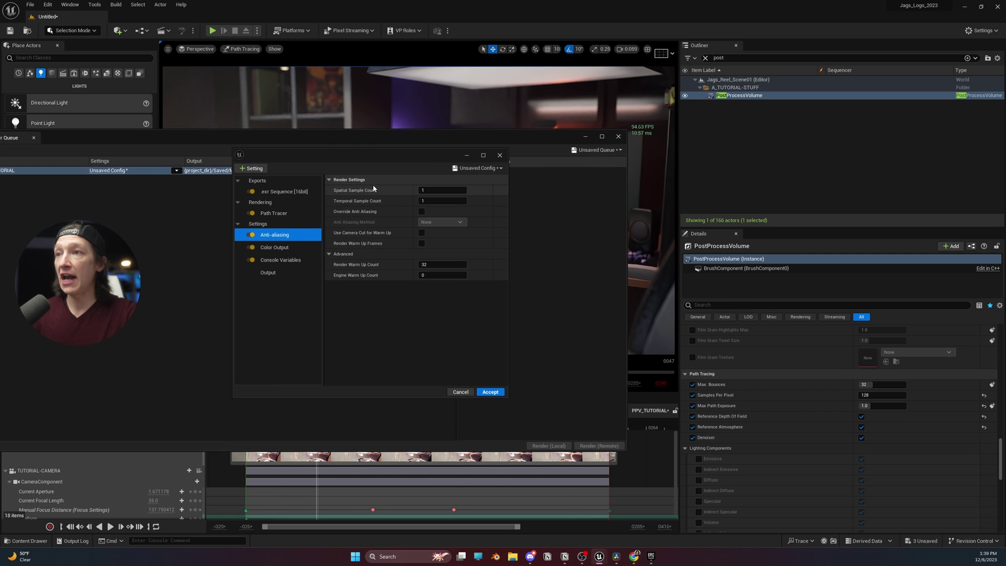
- Set Spatial Sample Count to 512 and Temporal Sample Count to 2
{"action": "mouse_move", "coordinate": [375, 193]}
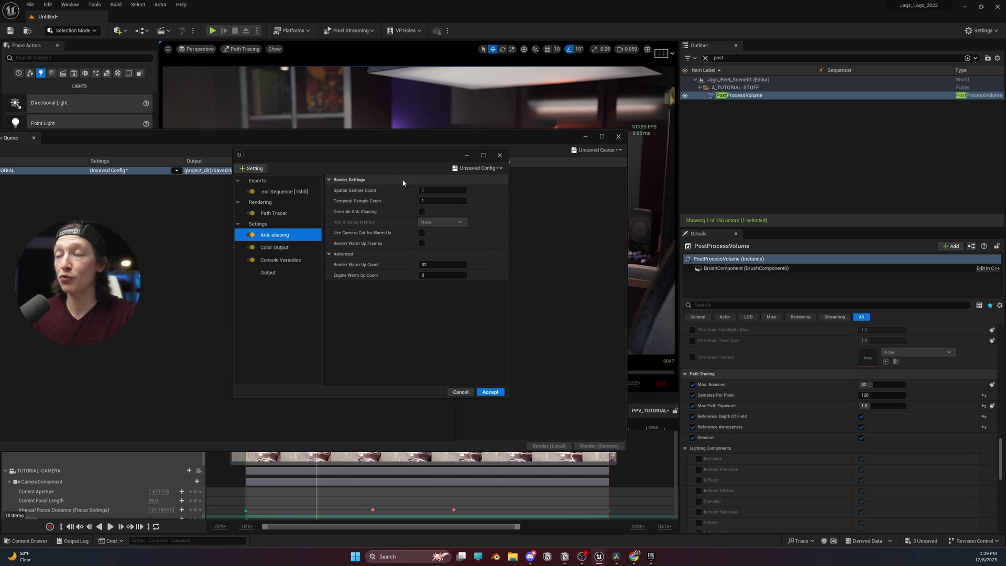
{"action": "left_click", "coordinate": [443, 191]}
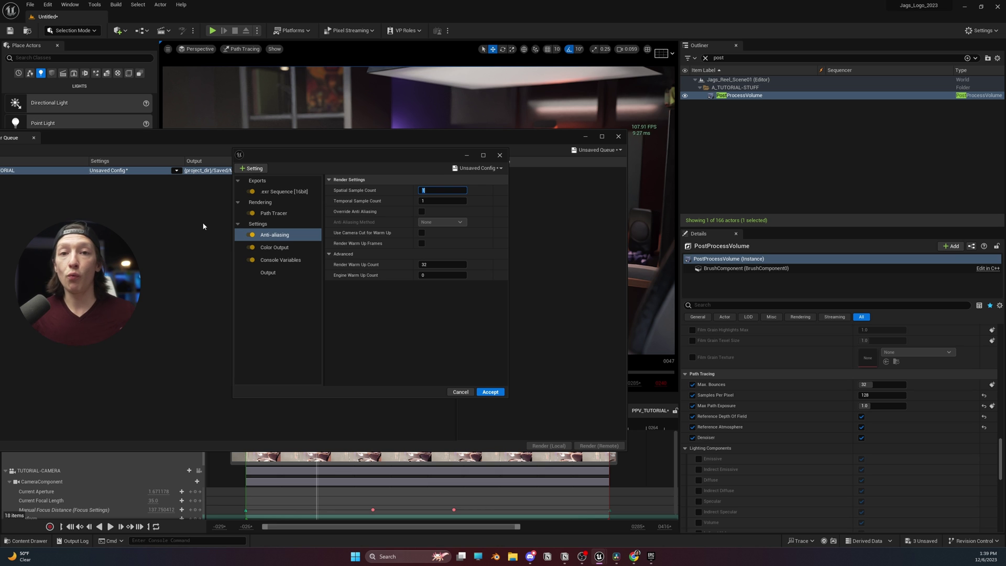
{"action": "type", "text": "512"}
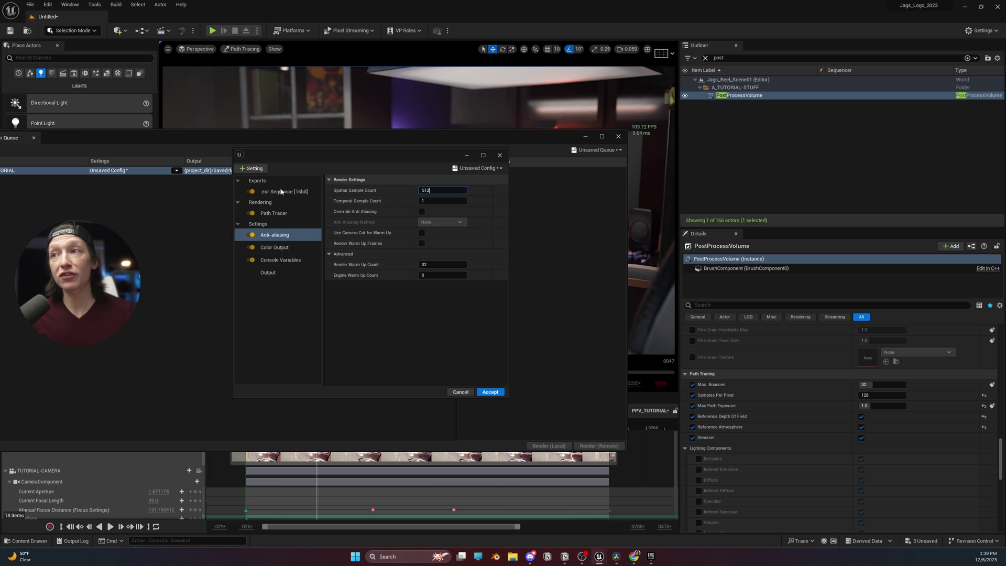
{"action": "left_click", "coordinate": [439, 200]}
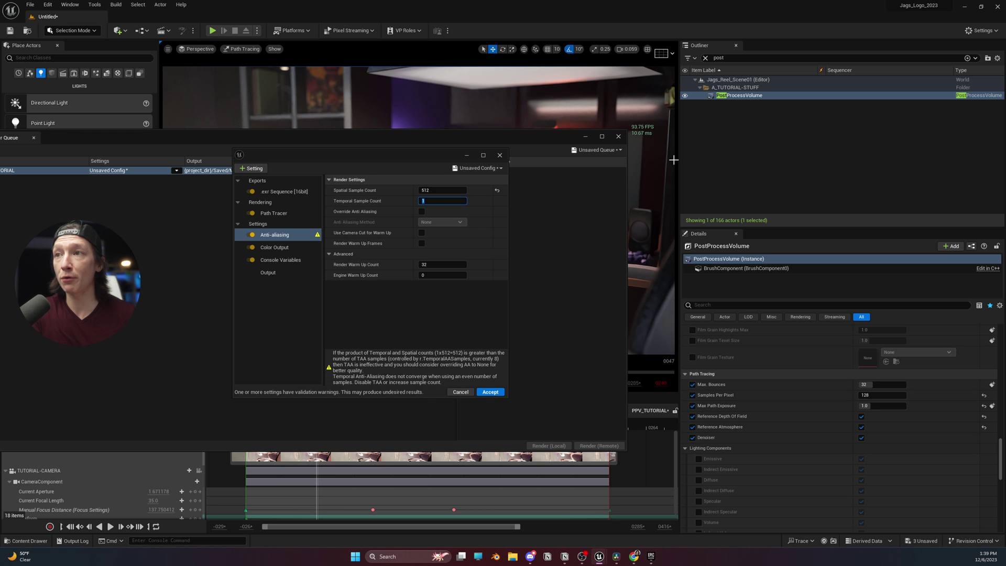
{"action": "type", "text": "2"}
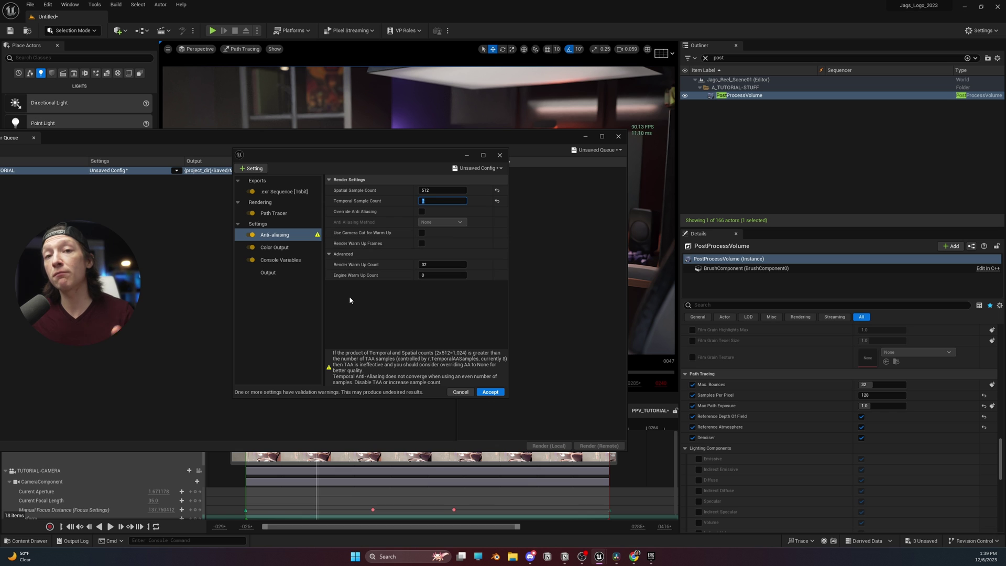
{"action": "left_click", "coordinate": [427, 190]}
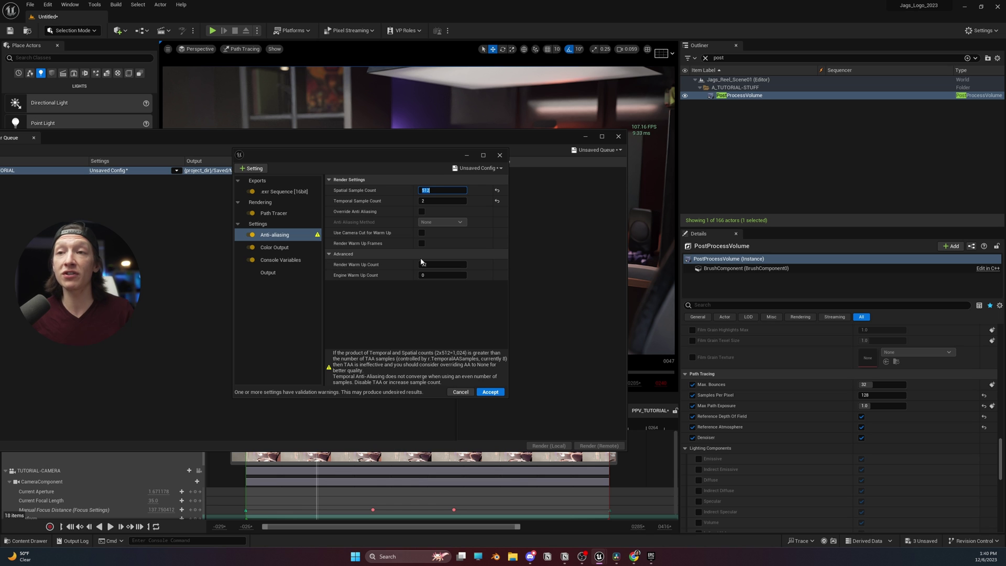
- Override anti-aliasing with method None and set both warm-up counts to 240
{"action": "key", "text": "Tab"}
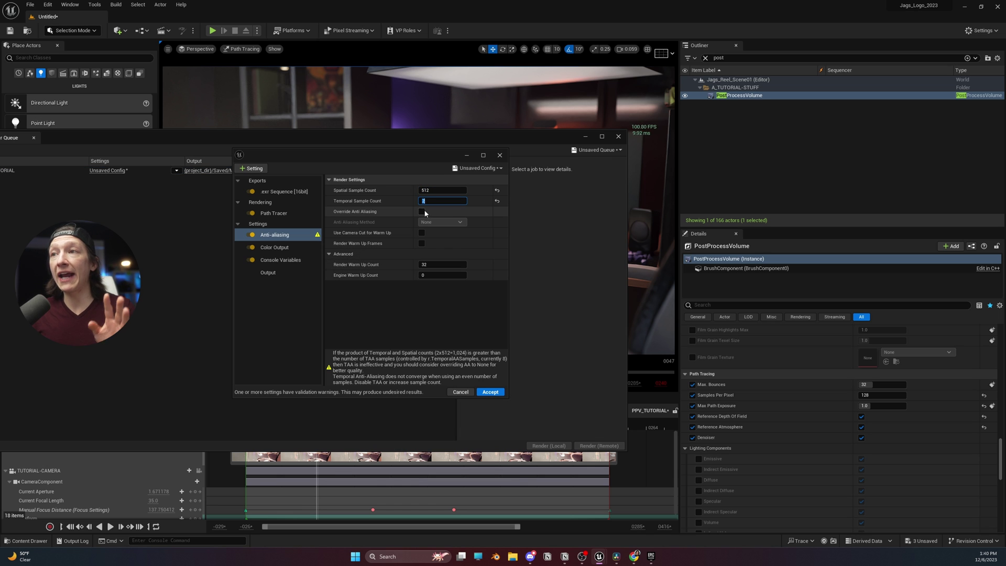
{"action": "left_click", "coordinate": [422, 211]}
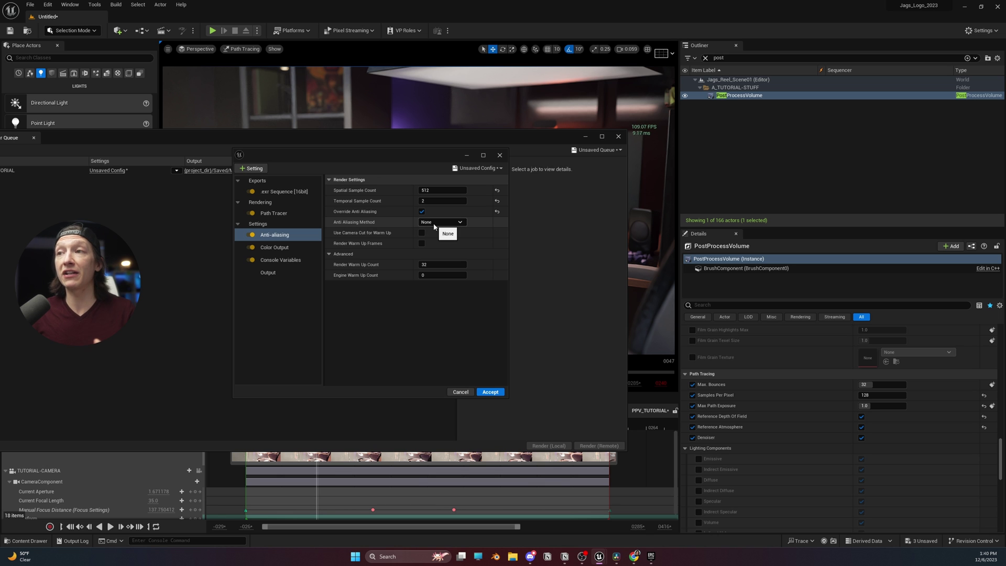
{"action": "mouse_move", "coordinate": [367, 248]}
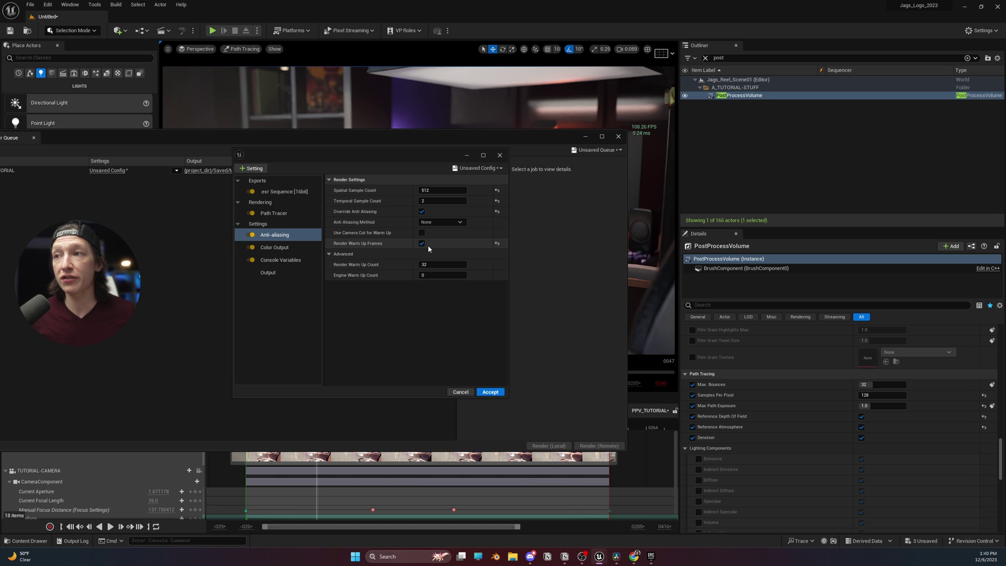
{"action": "left_click", "coordinate": [437, 265]}
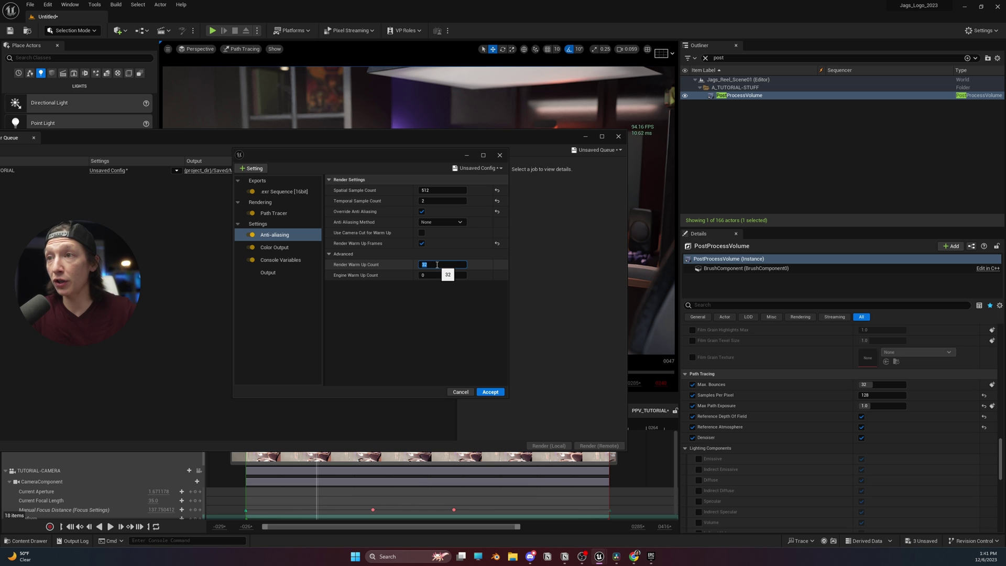
{"action": "type", "text": "2"}
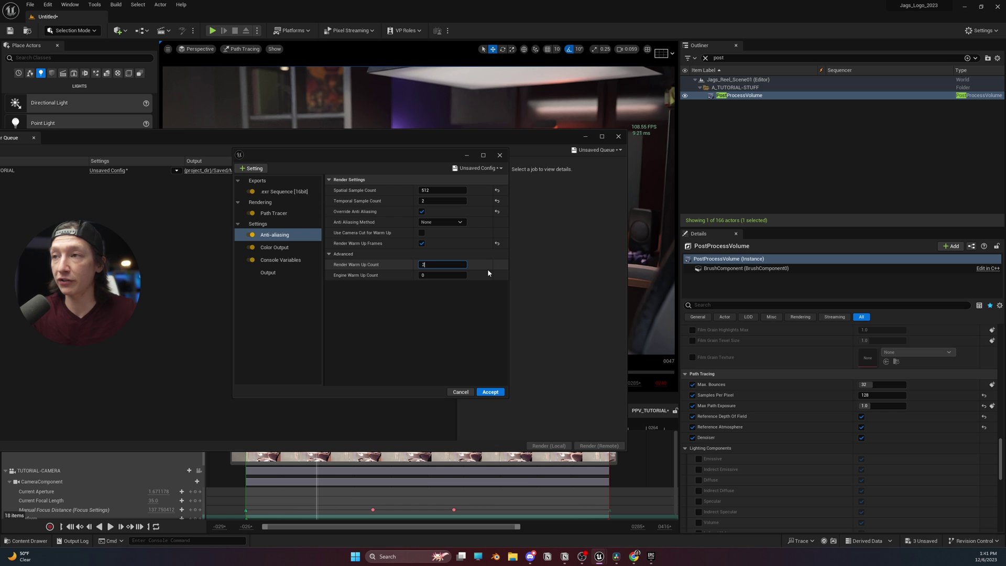
{"action": "type", "text": "40"}
{"action": "key", "text": "Tab"}
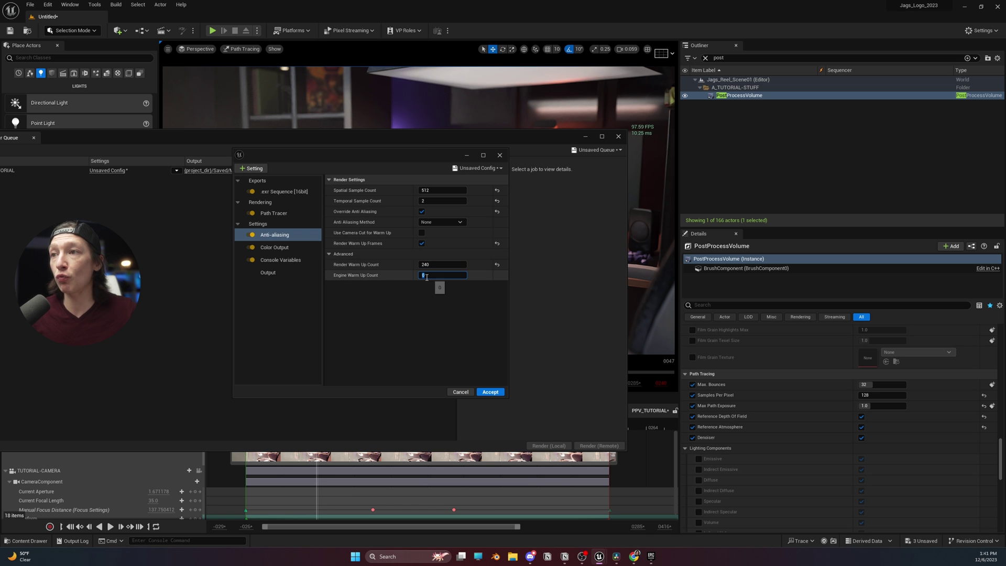
{"action": "type", "text": "240"}
{"action": "key", "text": "Return"}
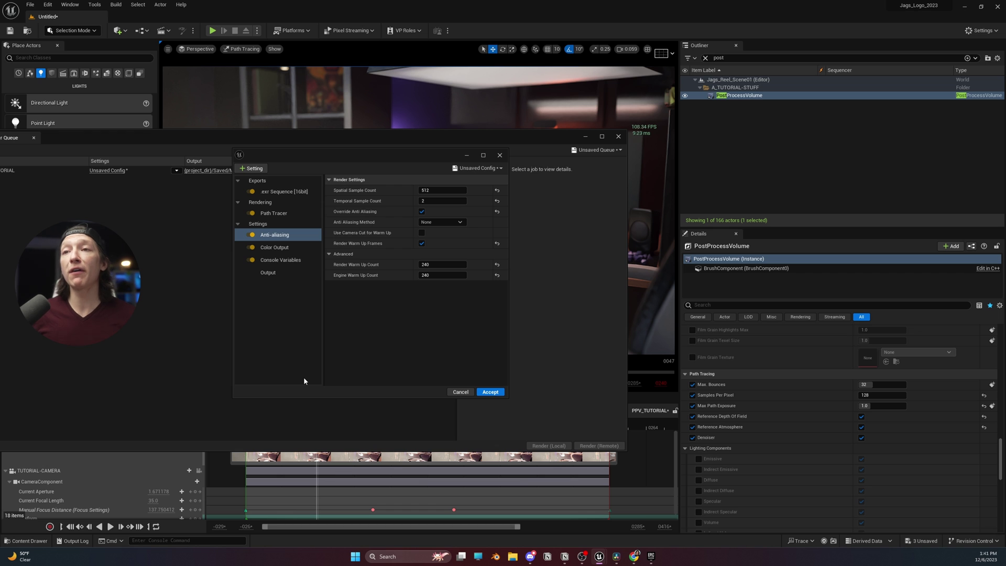
- Accept the configured EXR and path tracer render settings to return to the queued job
{"action": "left_click", "coordinate": [491, 392]}
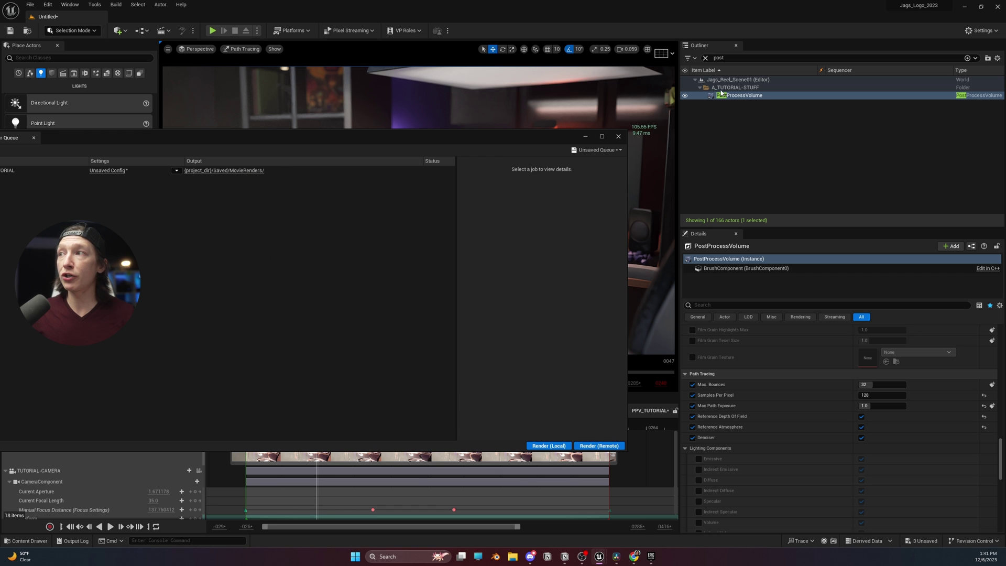